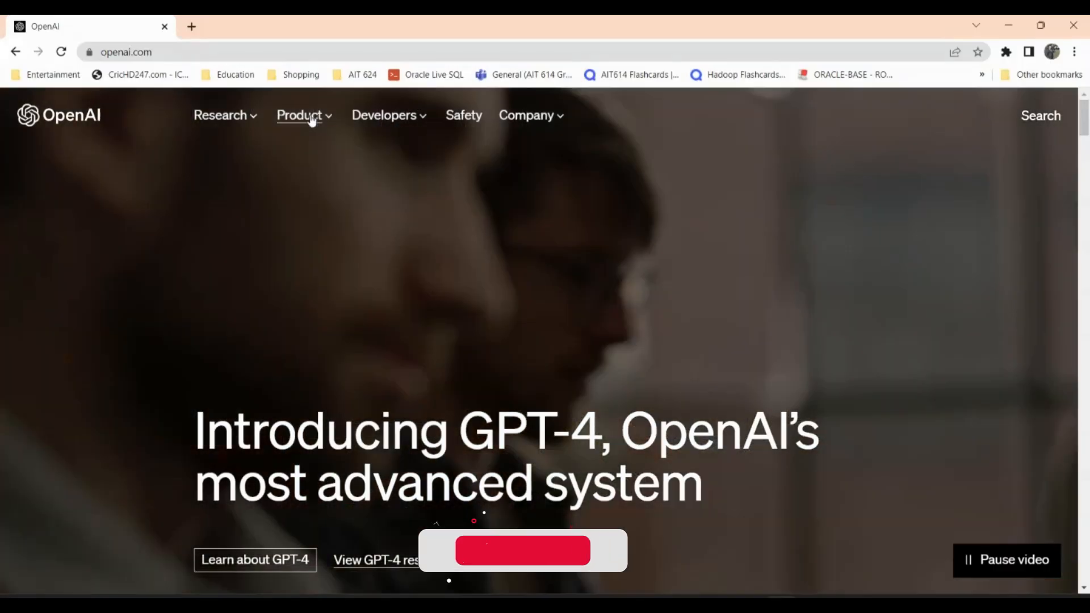
- Open OpenAI's DALL·E 2 product page and look through its image generation examples
{"action": "left_click", "coordinate": [309, 117]}
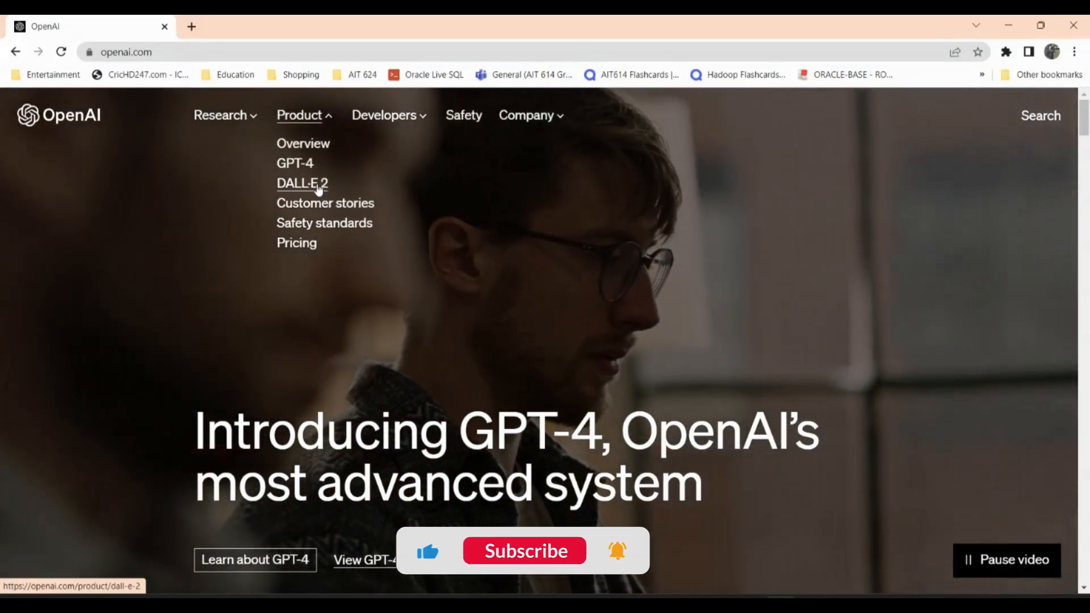
{"action": "left_click", "coordinate": [320, 188]}
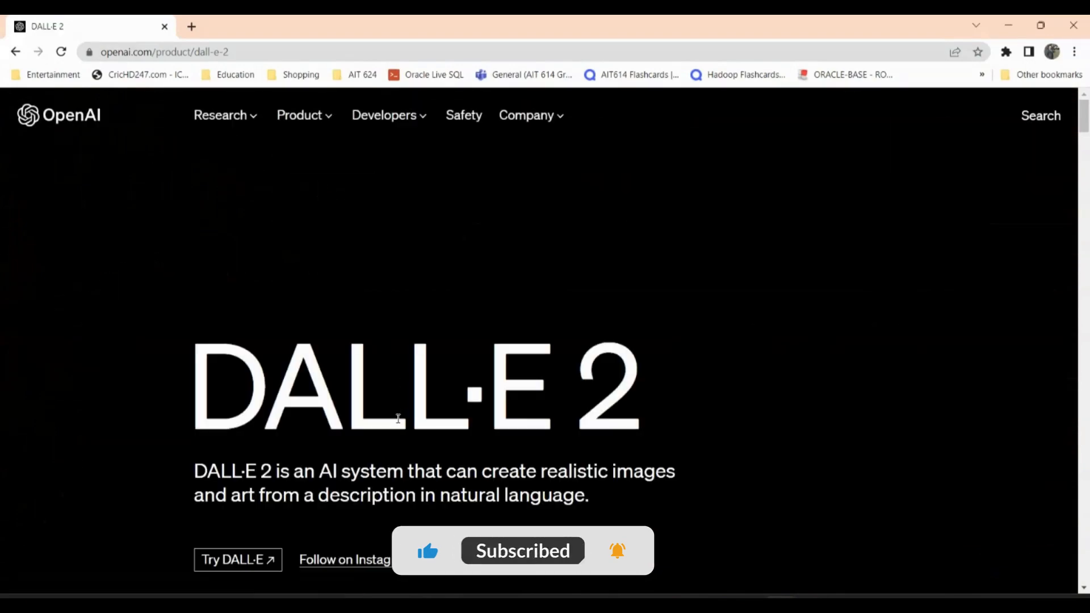
{"action": "scroll", "coordinate": [649, 406], "scroll_direction": "down", "scroll_amount": 8}
{"action": "scroll", "coordinate": [649, 407], "scroll_direction": "down", "scroll_amount": 15}
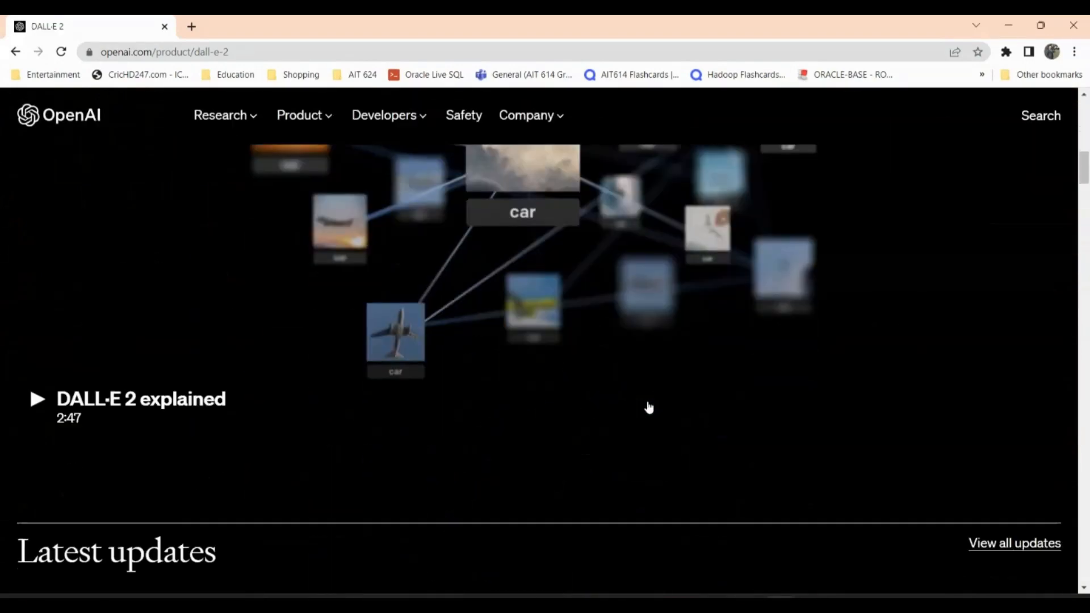
{"action": "scroll", "coordinate": [649, 406], "scroll_direction": "down", "scroll_amount": 8}
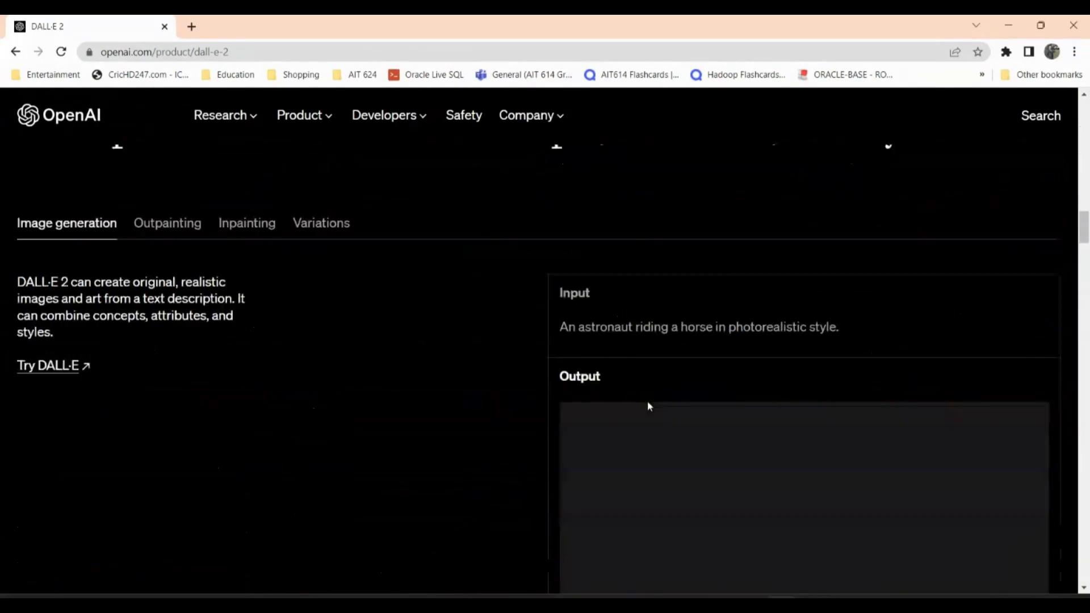
{"action": "scroll", "coordinate": [650, 407], "scroll_direction": "up", "scroll_amount": 4}
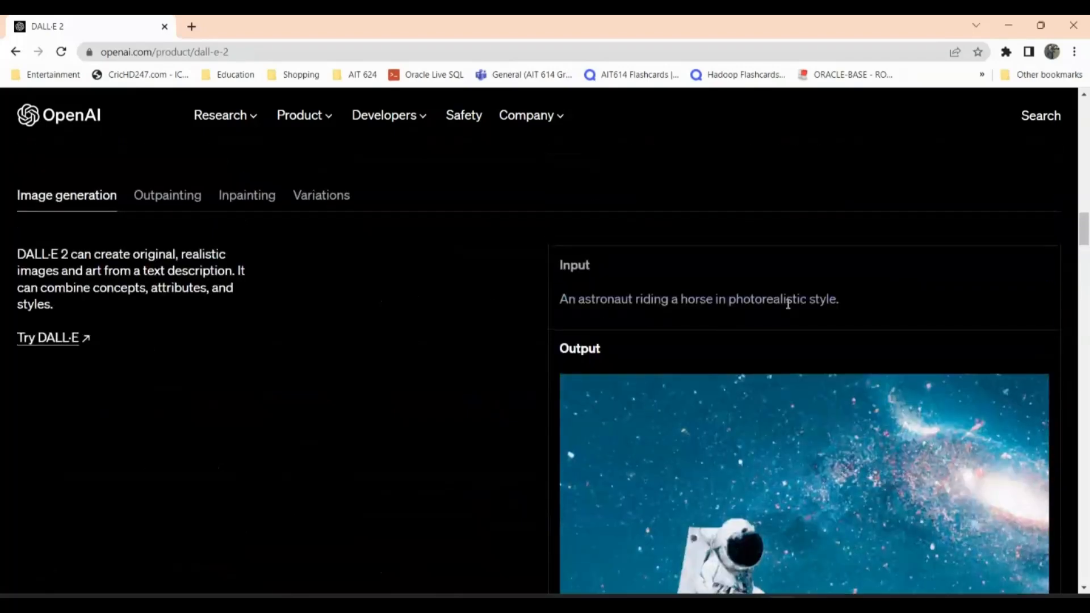
{"action": "scroll", "coordinate": [809, 444], "scroll_direction": "down", "scroll_amount": 10}
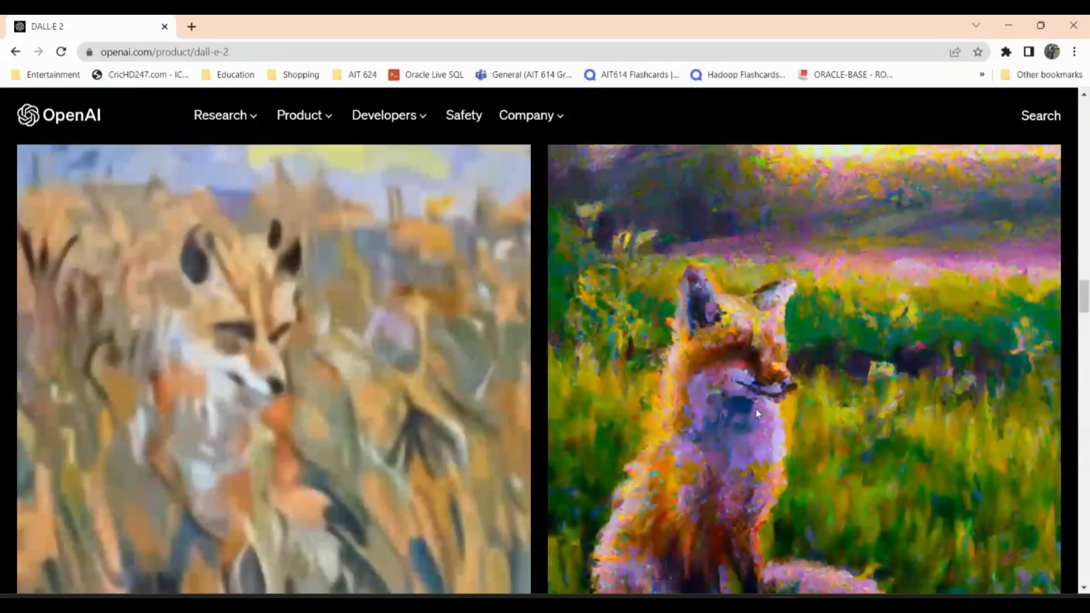
{"action": "scroll", "coordinate": [758, 413], "scroll_direction": "up", "scroll_amount": 15}
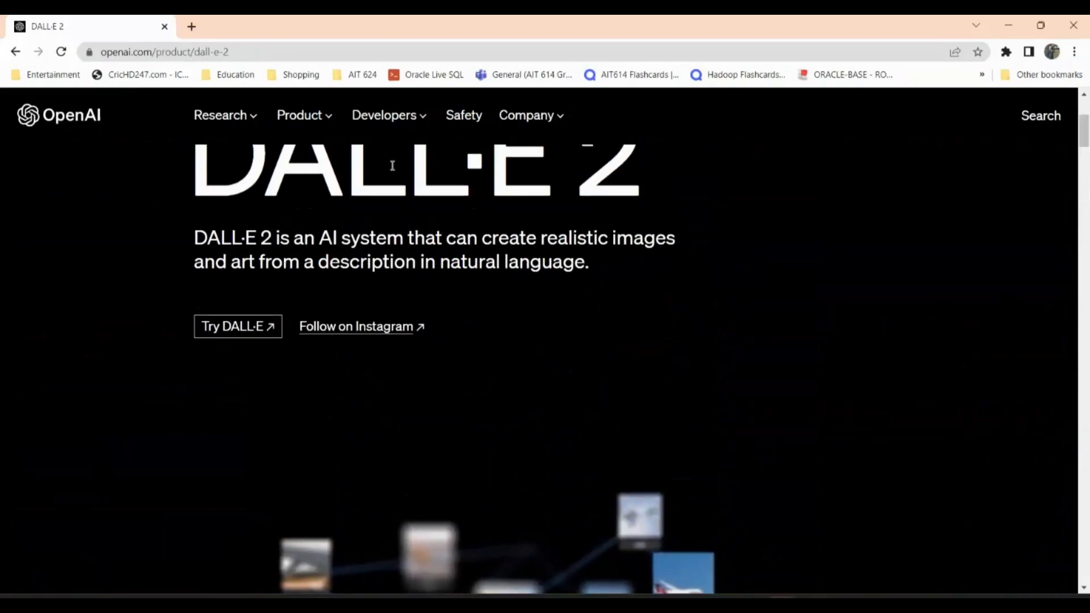
{"action": "scroll", "coordinate": [556, 358], "scroll_direction": "up", "scroll_amount": 2}
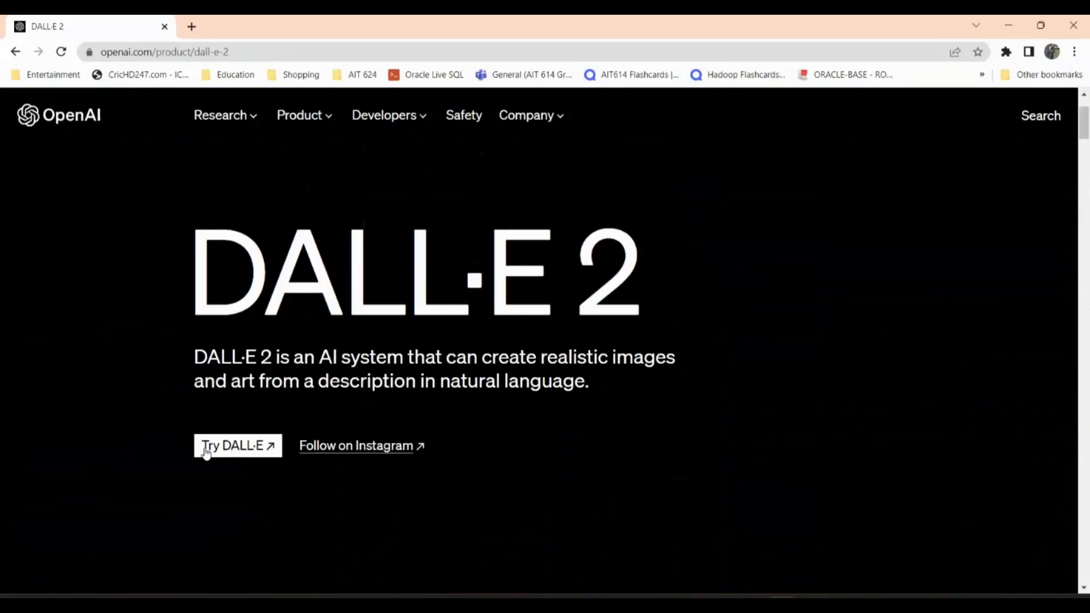
- Launch the DALL·E web app from the product page and look over the sample image gallery
{"action": "left_click", "coordinate": [231, 446]}
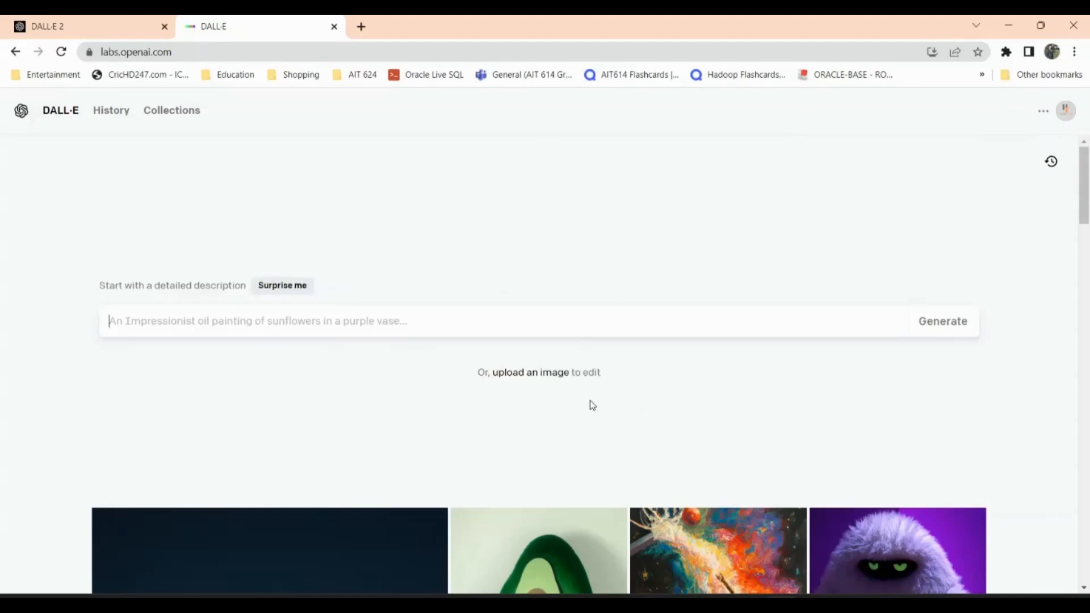
{"action": "scroll", "coordinate": [592, 405], "scroll_direction": "down", "scroll_amount": 4}
{"action": "scroll", "coordinate": [592, 405], "scroll_direction": "up", "scroll_amount": 4}
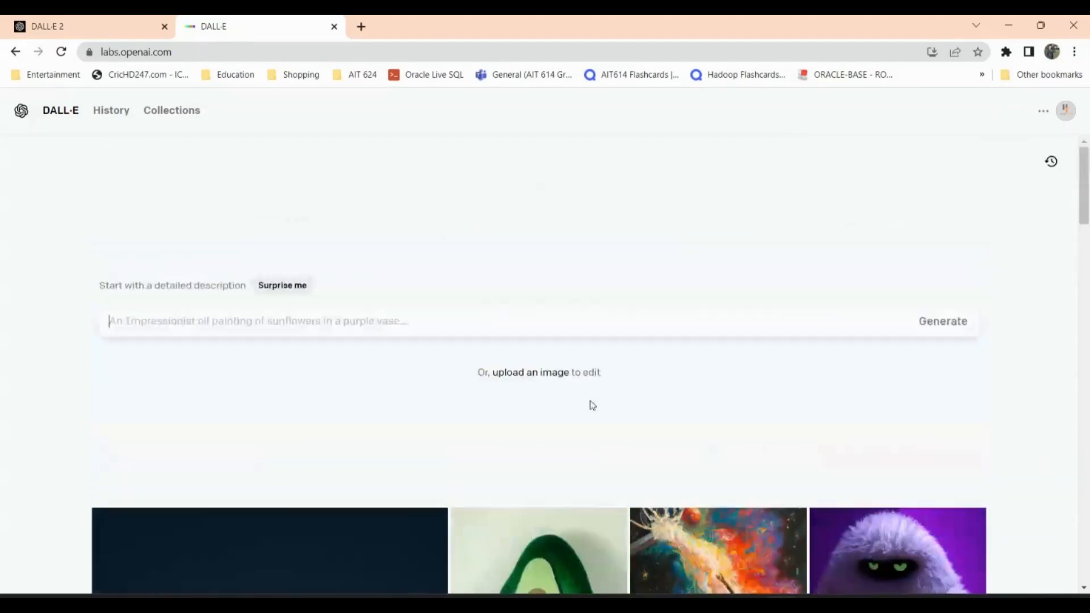
{"action": "left_click", "coordinate": [272, 329]}
{"action": "scroll", "coordinate": [701, 407], "scroll_direction": "down", "scroll_amount": 10}
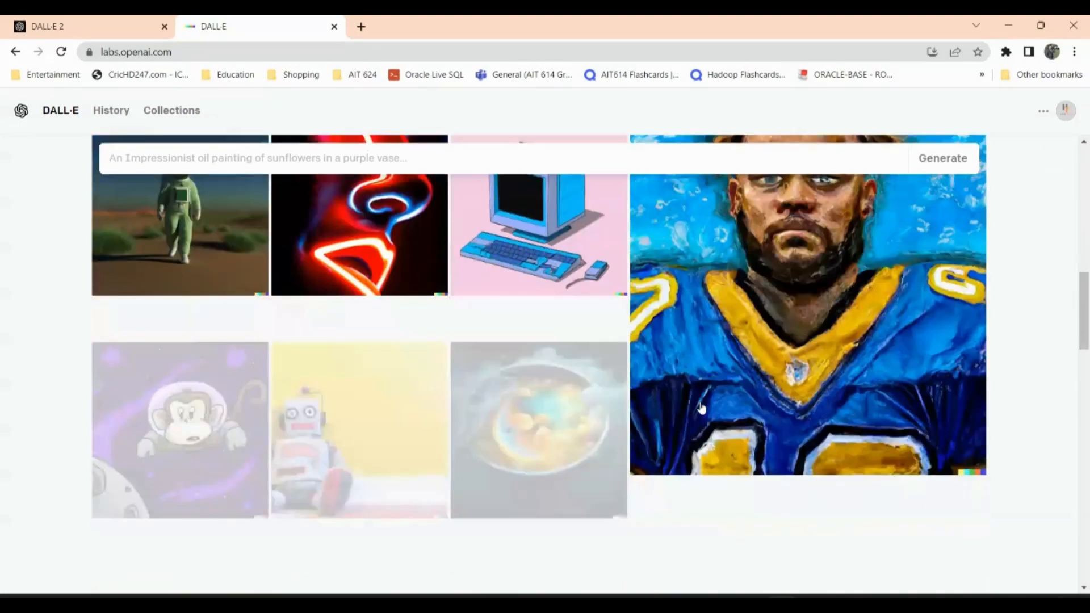
{"action": "scroll", "coordinate": [701, 406], "scroll_direction": "down", "scroll_amount": 10}
{"action": "scroll", "coordinate": [700, 406], "scroll_direction": "up", "scroll_amount": 12}
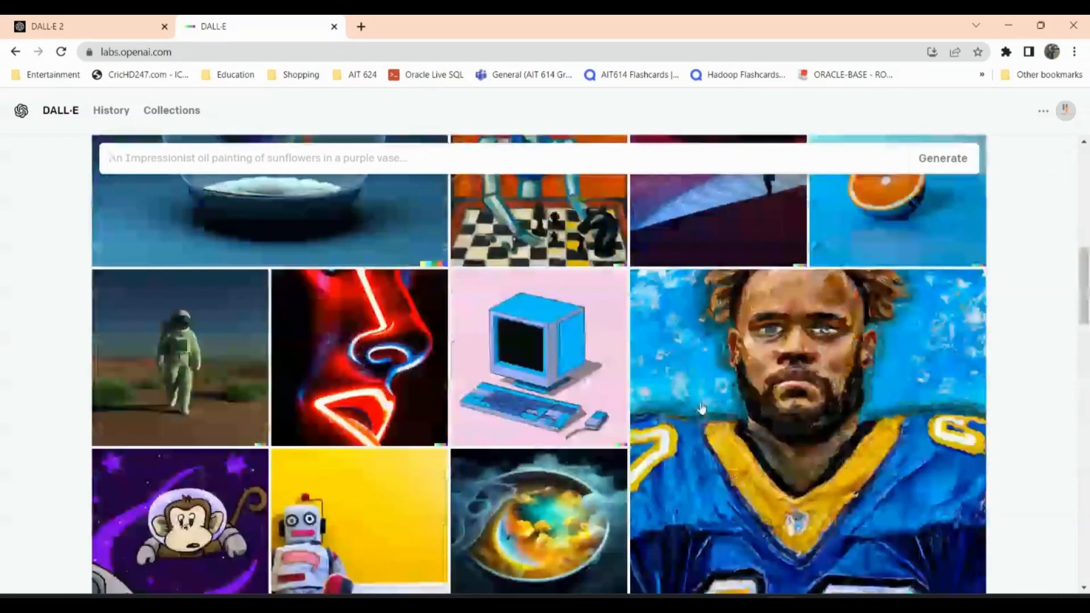
{"action": "scroll", "coordinate": [701, 408], "scroll_direction": "up", "scroll_amount": 8}
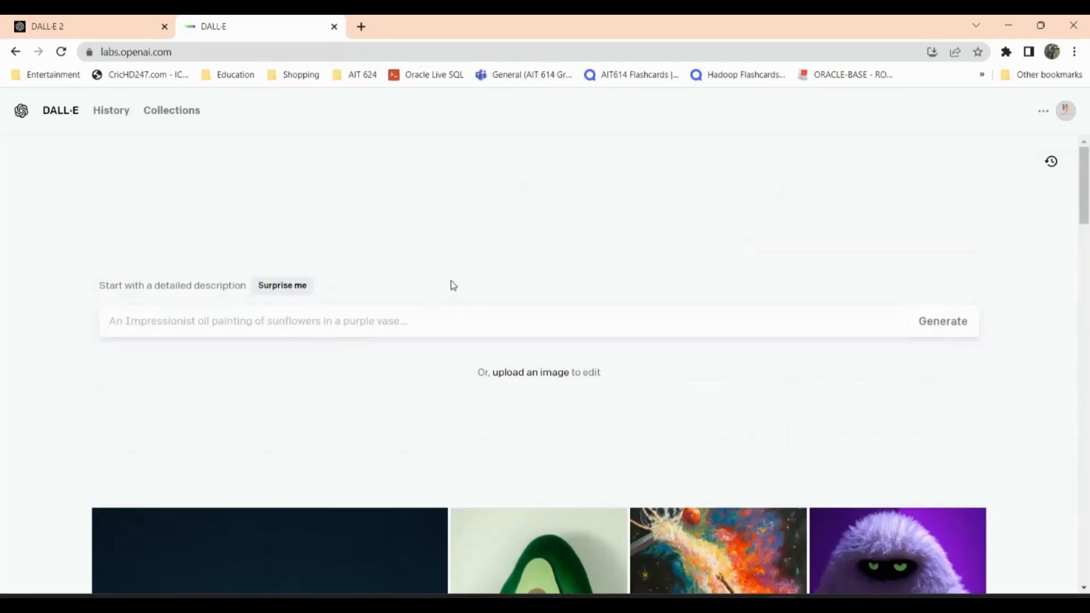
- Get a surprise prompt, shorten it to "an astronaut lounging in a tropical resort in space", and generate the images
{"action": "left_click", "coordinate": [280, 290]}
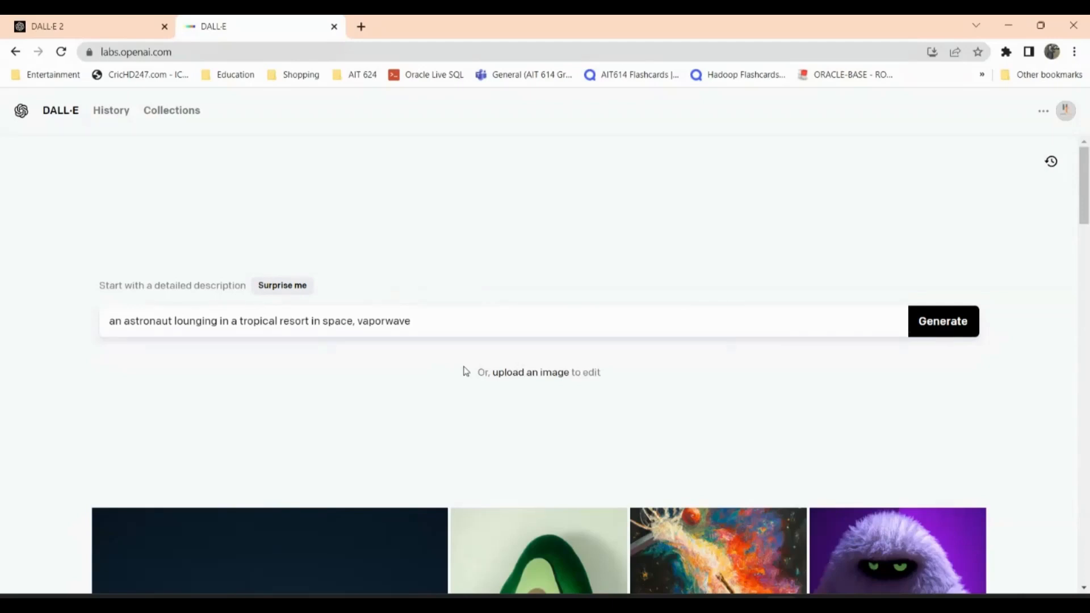
{"action": "key", "text": "BackSpace"}
{"action": "key", "text": "BackSpace"}
{"action": "key", "text": "BackSpace"}
{"action": "left_click", "coordinate": [946, 326]}
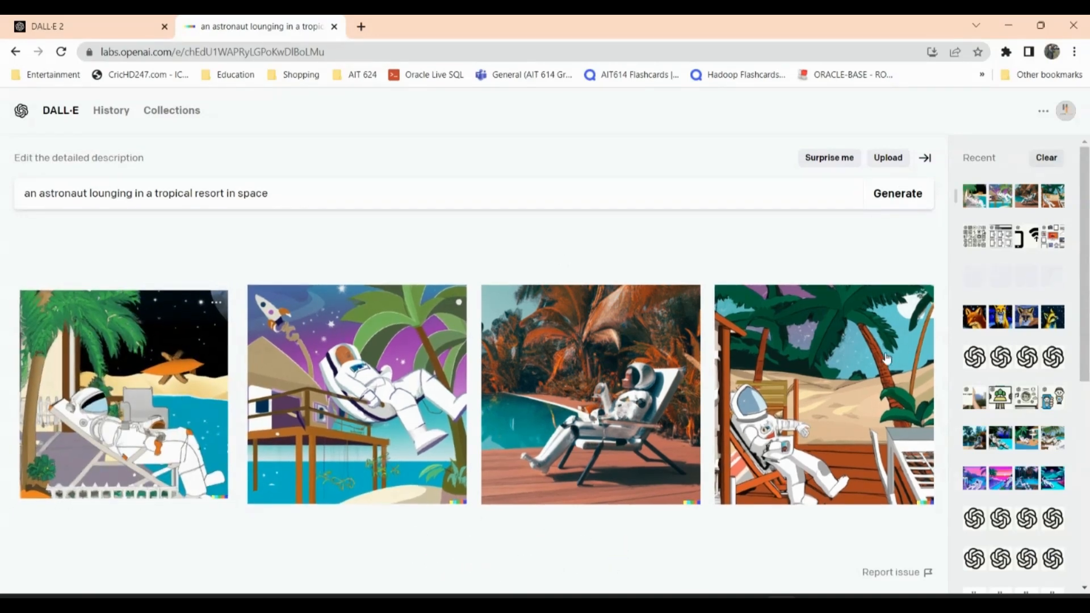
- View the fourth, second and first generated astronaut images individually, returning to the results after each
{"action": "left_click", "coordinate": [822, 370]}
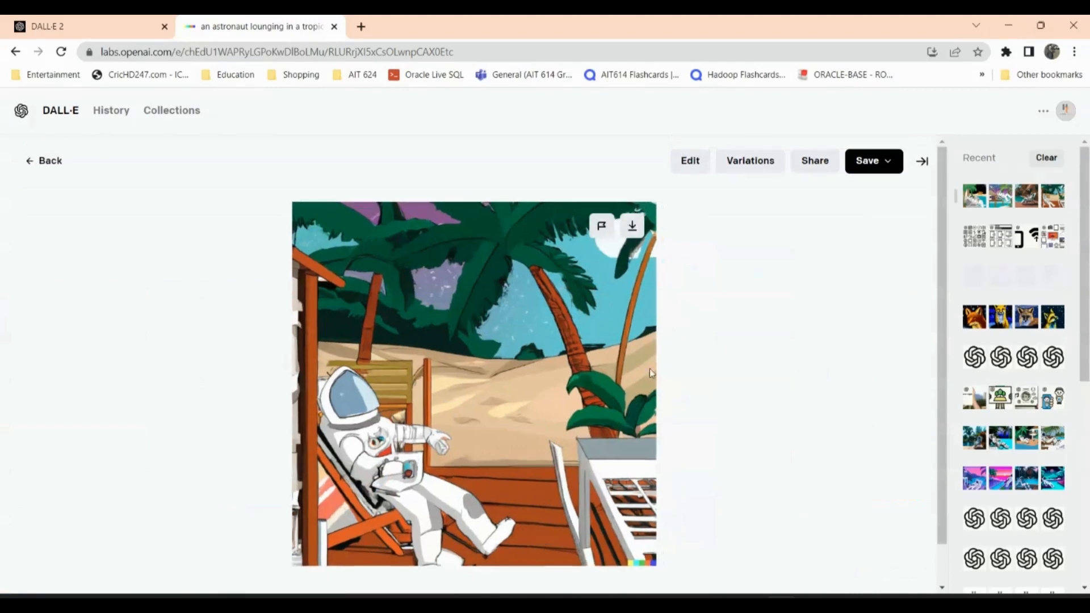
{"action": "left_click", "coordinate": [35, 164]}
{"action": "left_click", "coordinate": [422, 388]}
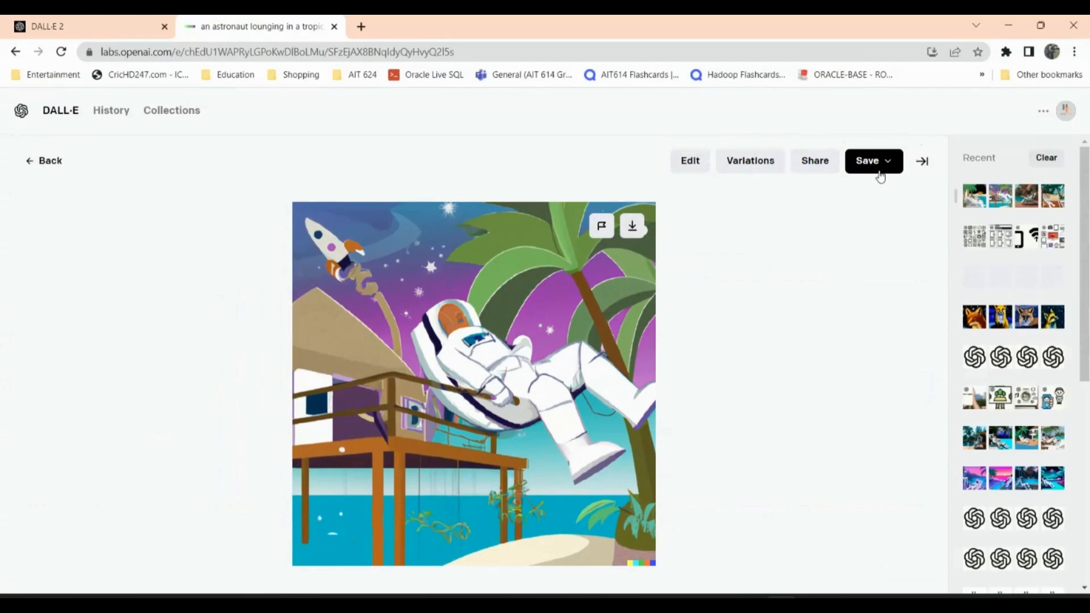
{"action": "left_click", "coordinate": [27, 163]}
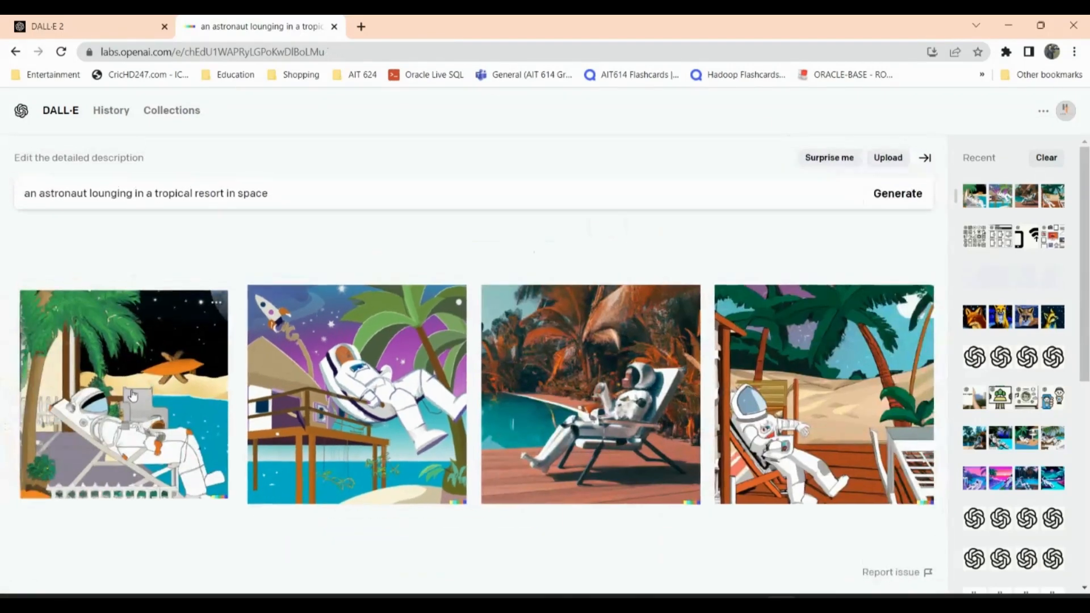
{"action": "left_click", "coordinate": [133, 394]}
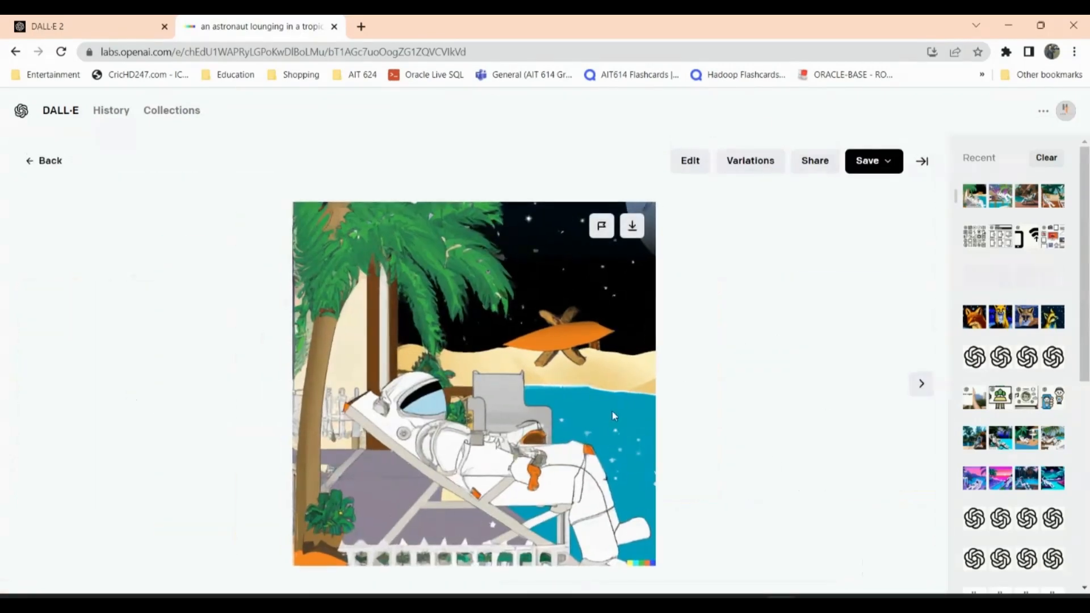
{"action": "left_click", "coordinate": [23, 159]}
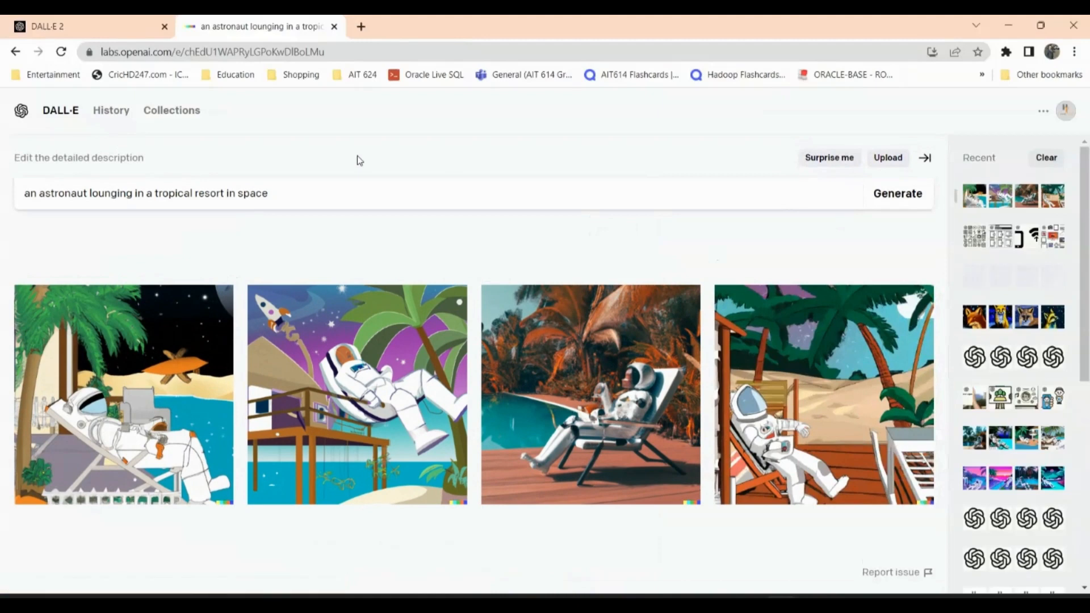
- Upload the chatgpt image from the Desktop without cropping and confirm its placement on the editing canvas
{"action": "left_click", "coordinate": [881, 161]}
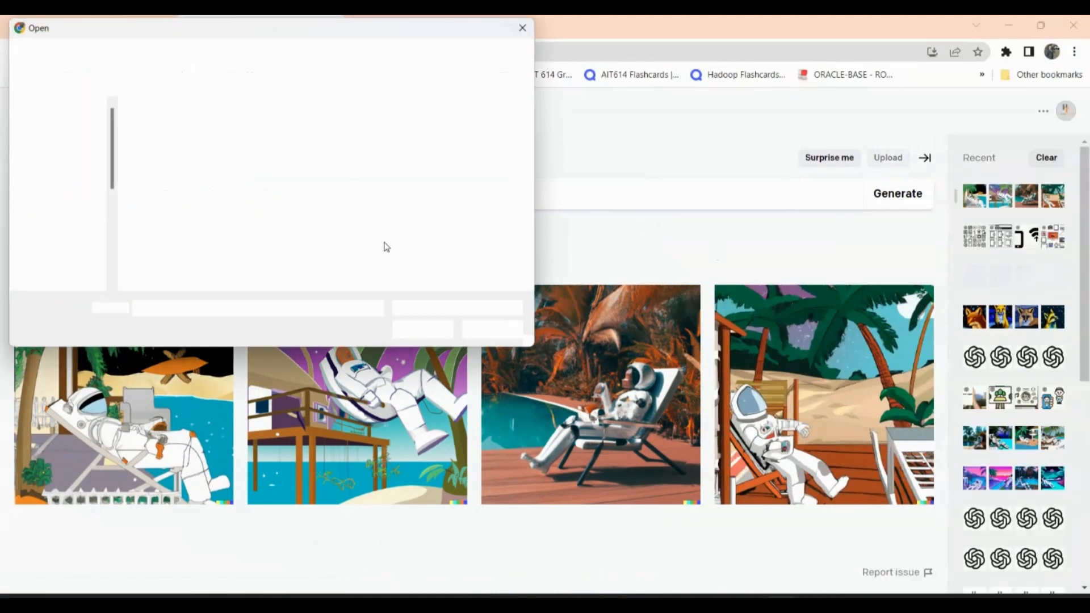
{"action": "left_click", "coordinate": [164, 236]}
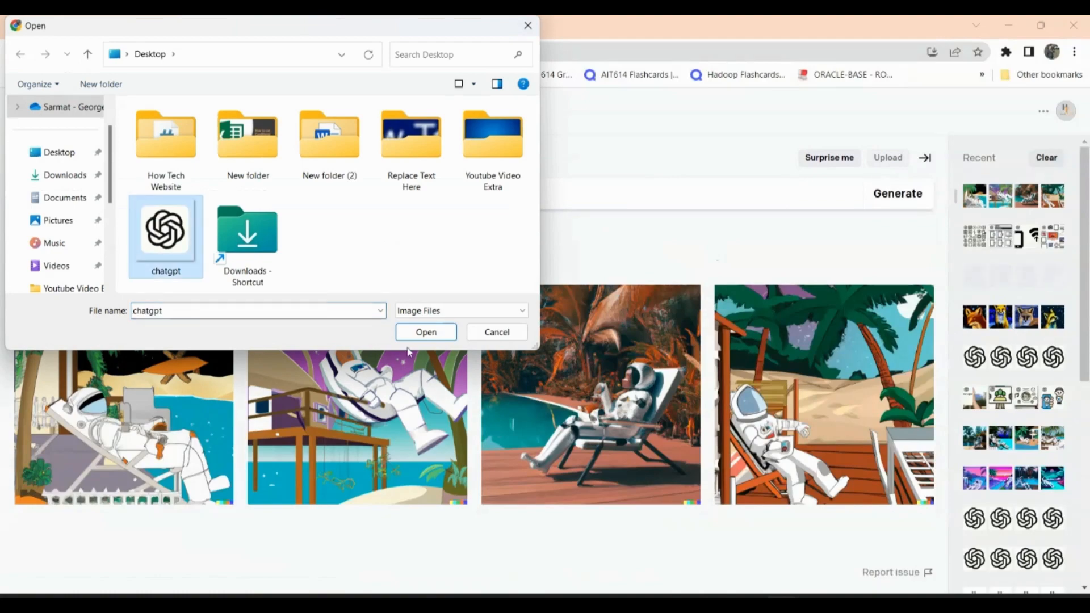
{"action": "left_click", "coordinate": [437, 333]}
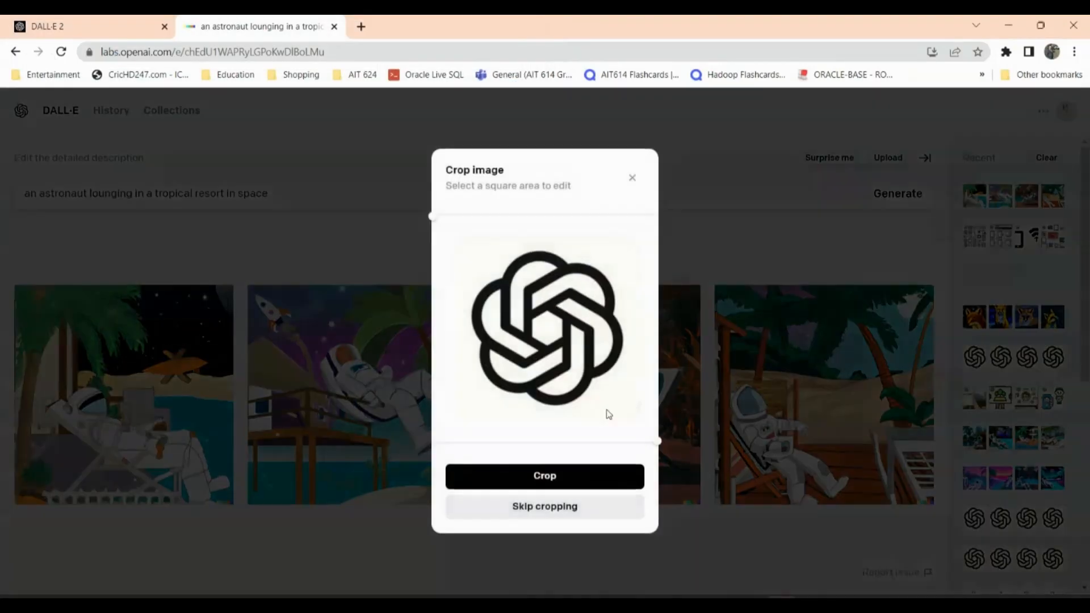
{"action": "left_click", "coordinate": [532, 507]}
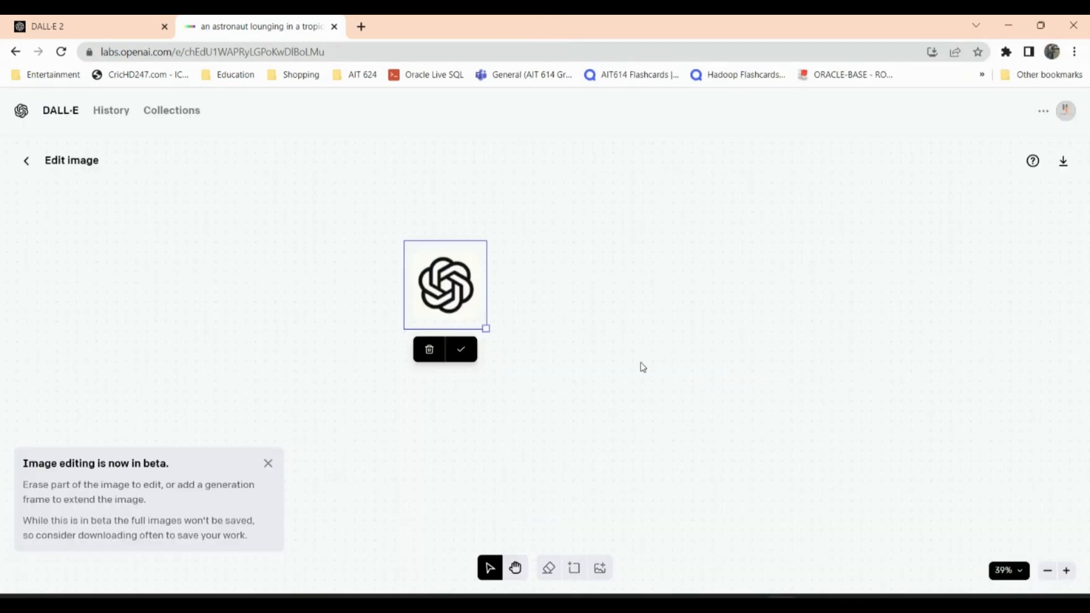
{"action": "left_click", "coordinate": [463, 350]}
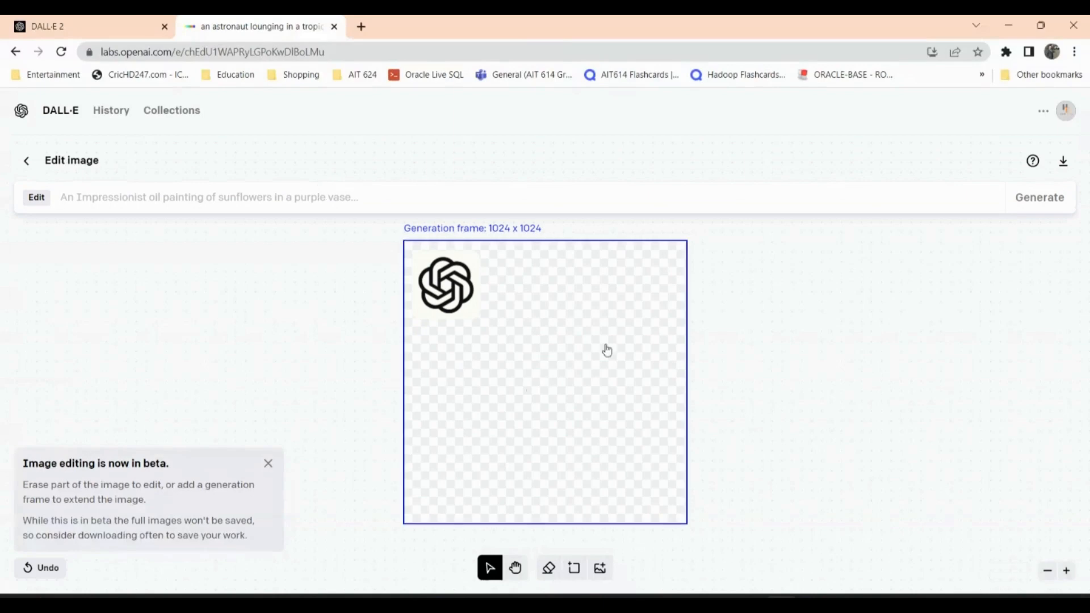
- Generate an extension of the uploaded logo image with the prompt "in a green valley with mountains"
{"action": "left_click", "coordinate": [369, 199]}
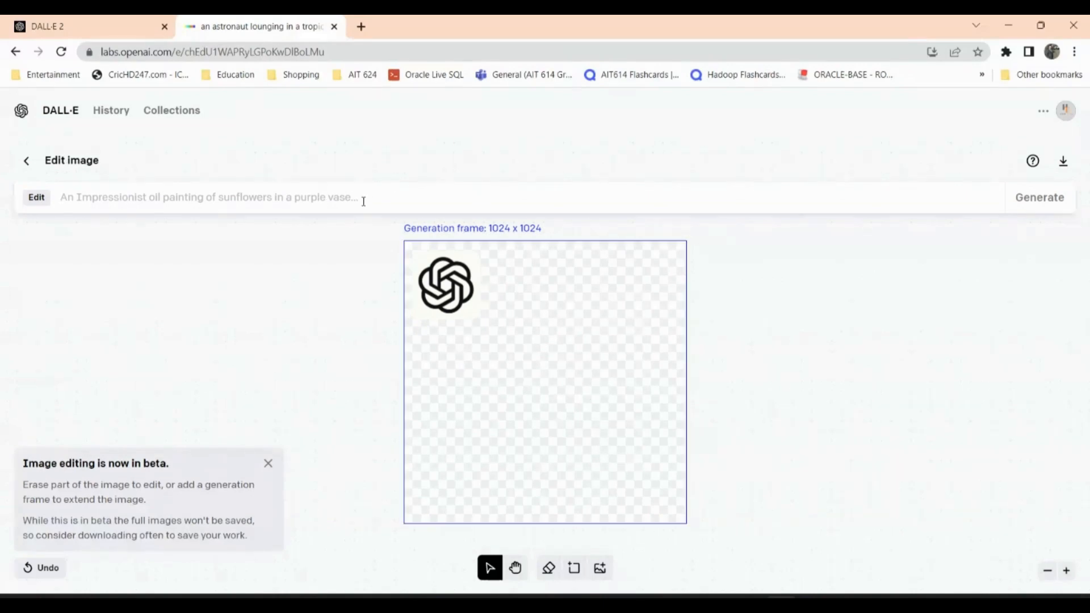
{"action": "type", "text": "in a green valley wi"}
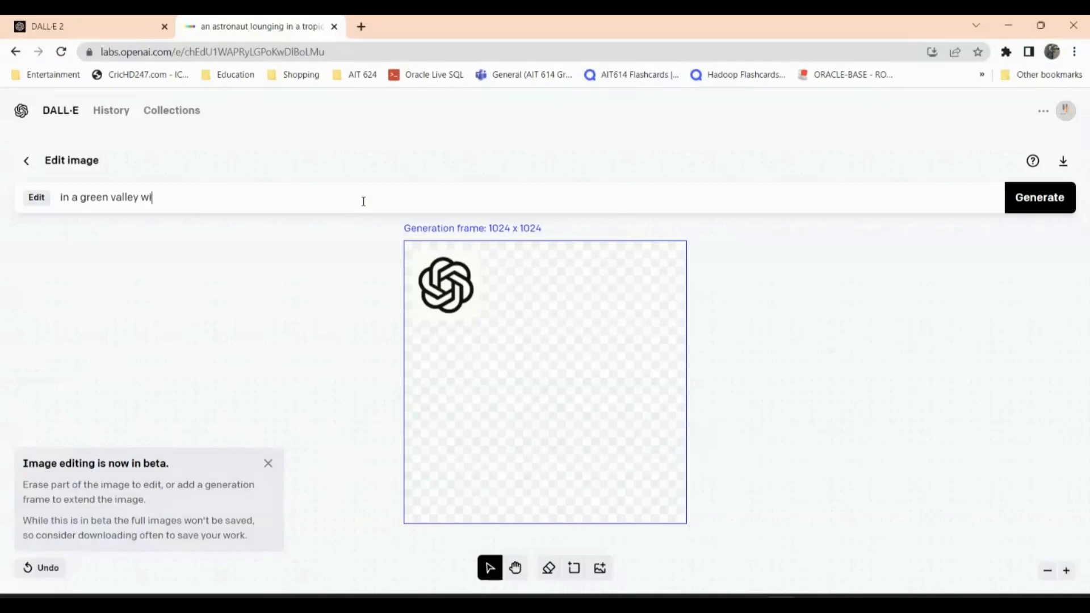
{"action": "type", "text": "ht "}
{"action": "type", "text": "mountains"}
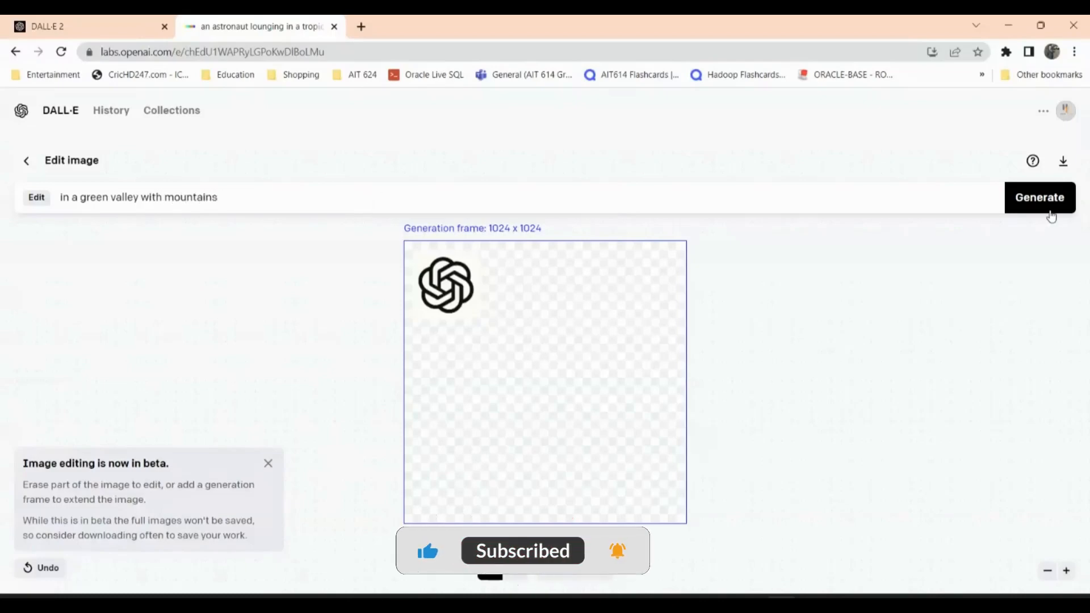
{"action": "left_click", "coordinate": [1048, 209]}
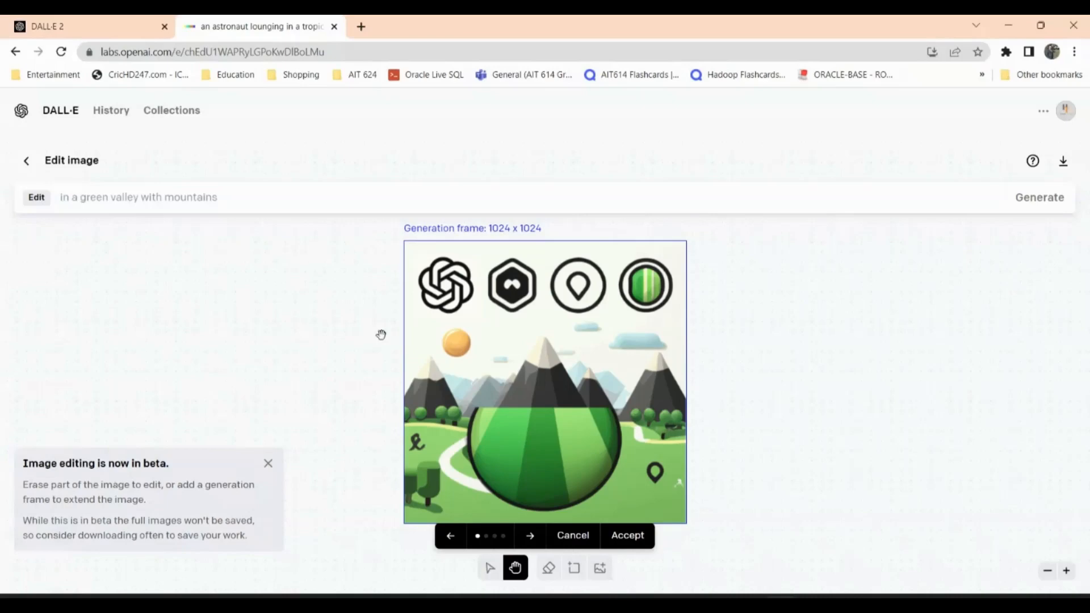
- Examine the generated valley variations one by one through the fourth, and check the edit prompt's hint
{"action": "left_click", "coordinate": [531, 543]}
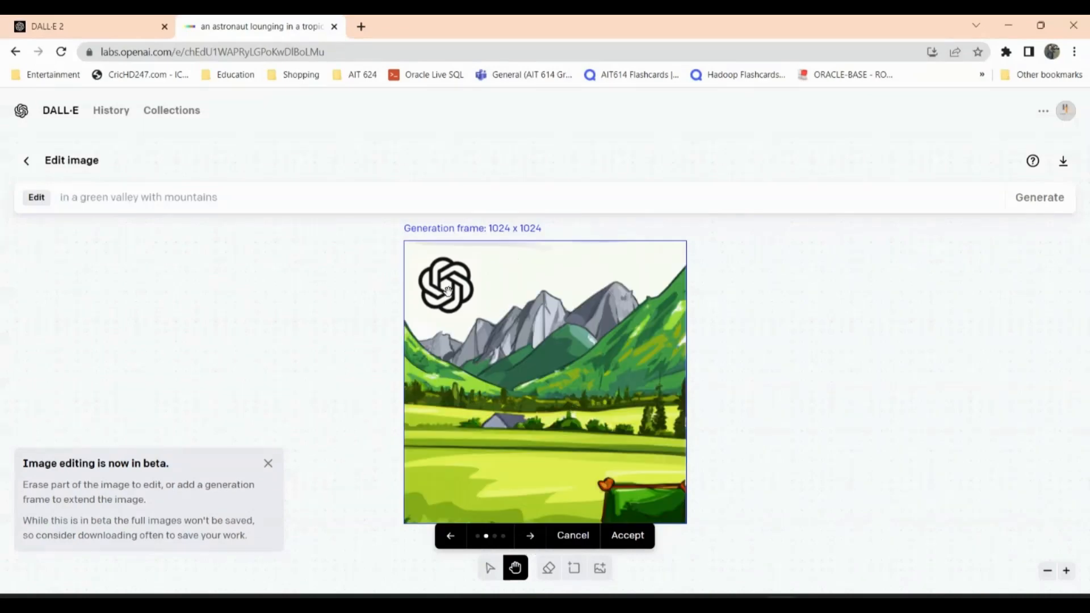
{"action": "left_click", "coordinate": [530, 544]}
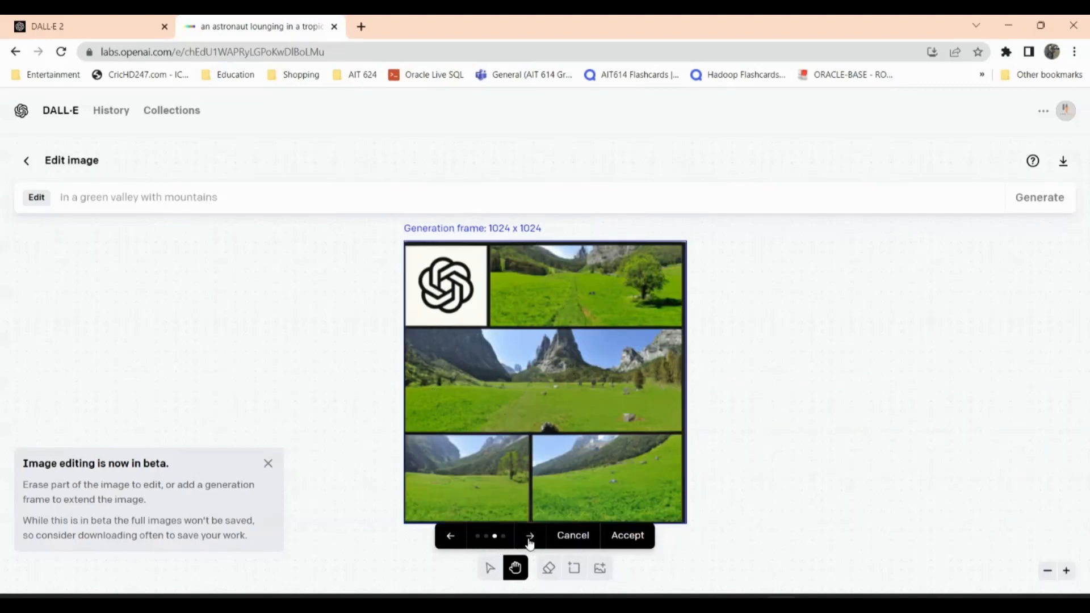
{"action": "mouse_move", "coordinate": [468, 305]}
{"action": "left_mouse_down"}
{"action": "mouse_move", "coordinate": [504, 337]}
{"action": "mouse_move", "coordinate": [460, 300]}
{"action": "left_mouse_up"}
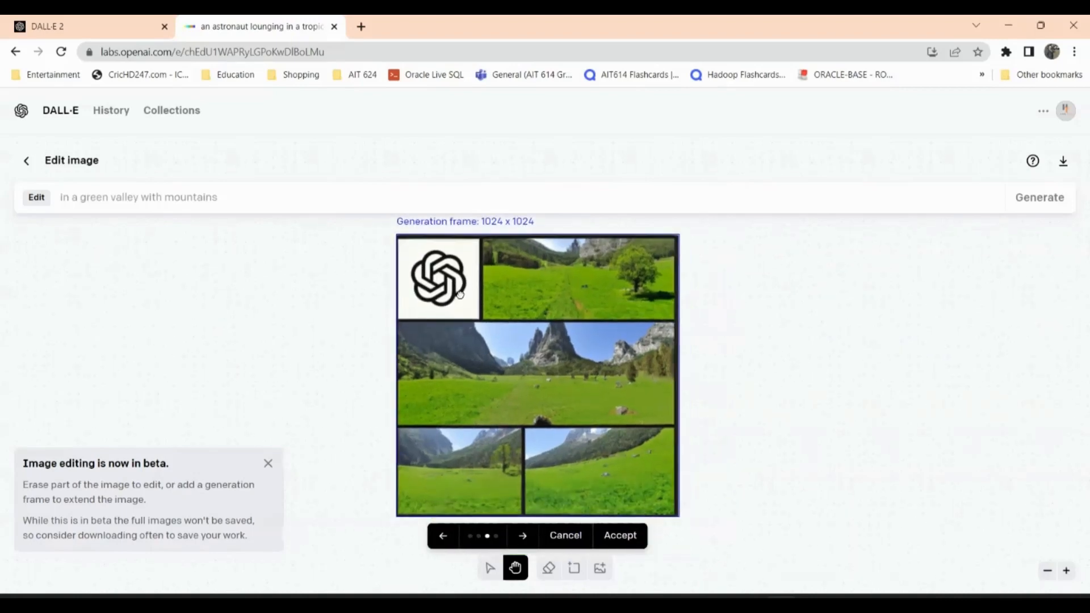
{"action": "left_click", "coordinate": [522, 536]}
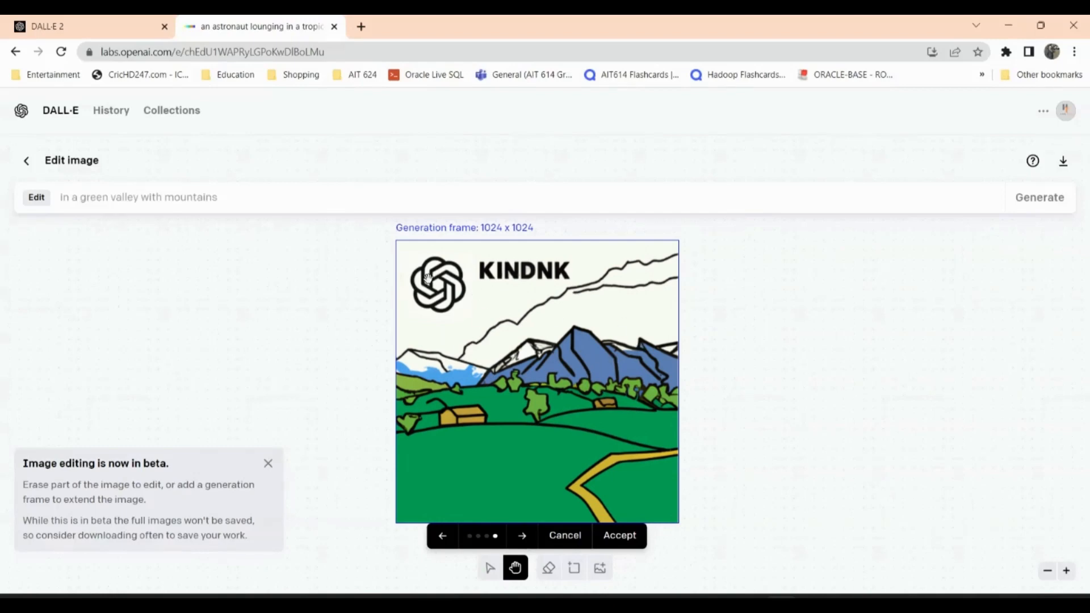
{"action": "left_click", "coordinate": [39, 198]}
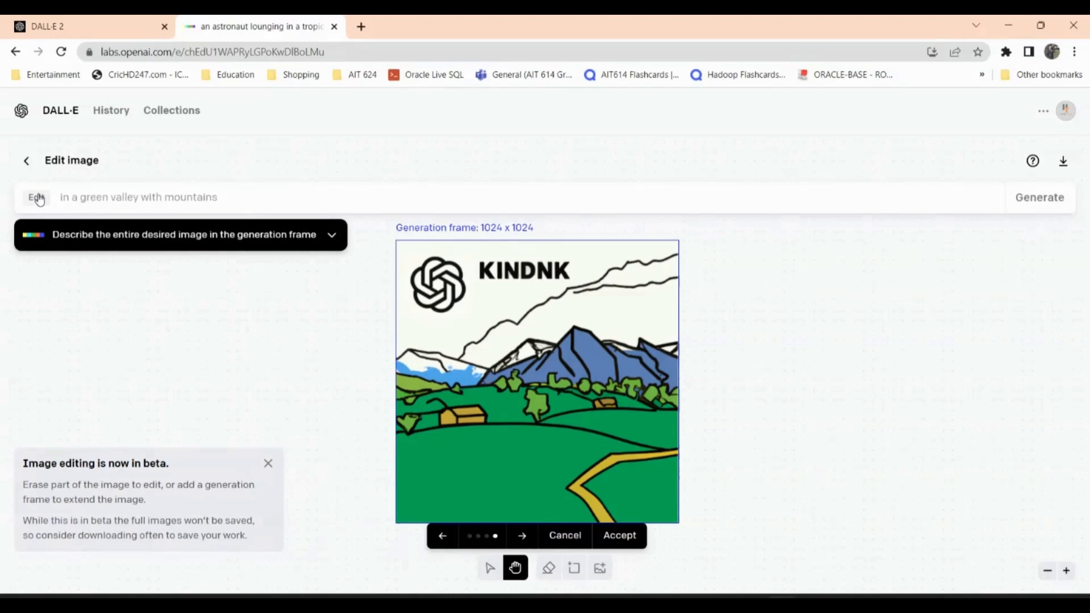
{"action": "left_click", "coordinate": [40, 198]}
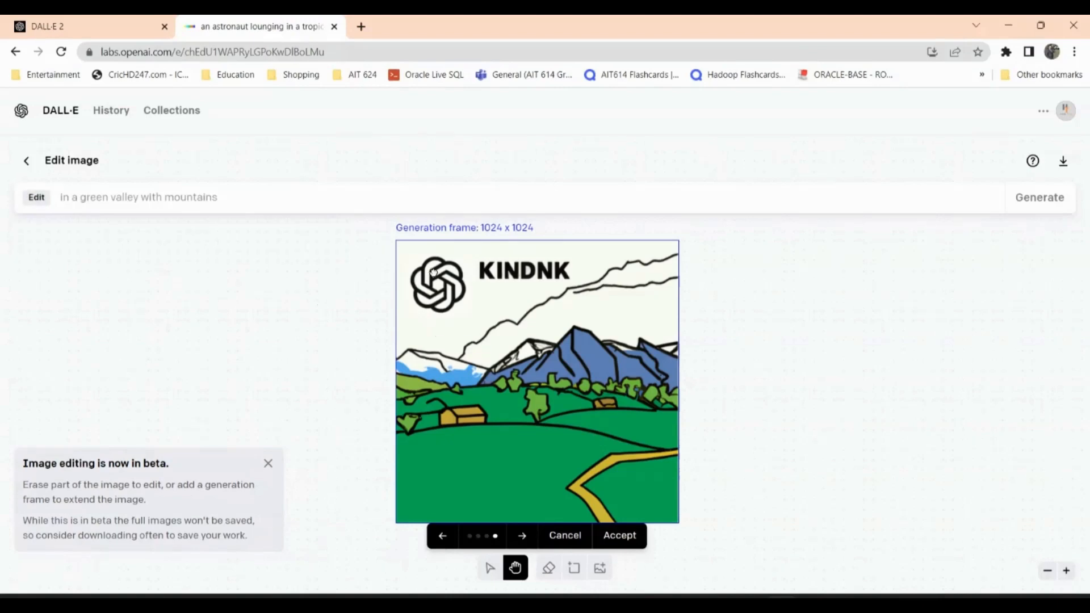
{"action": "mouse_move", "coordinate": [433, 271]}
{"action": "left_mouse_down"}
{"action": "mouse_move", "coordinate": [478, 313]}
{"action": "mouse_move", "coordinate": [415, 260]}
{"action": "left_mouse_up"}
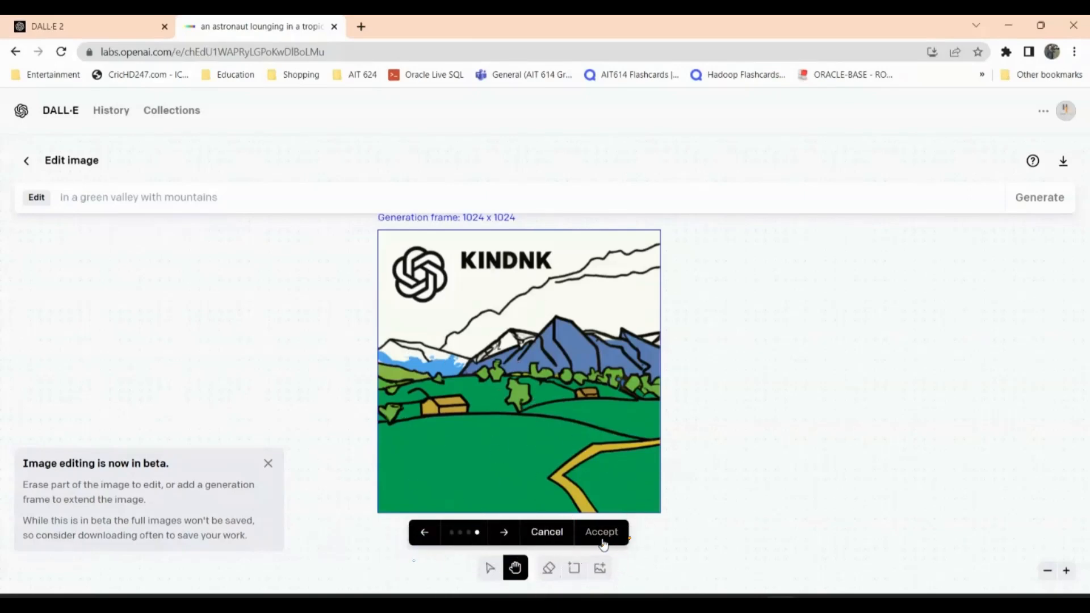
- Accept the fourth valley variation and generate new variations from it with the prompt "in a green valley with mountains"
{"action": "left_click", "coordinate": [604, 535]}
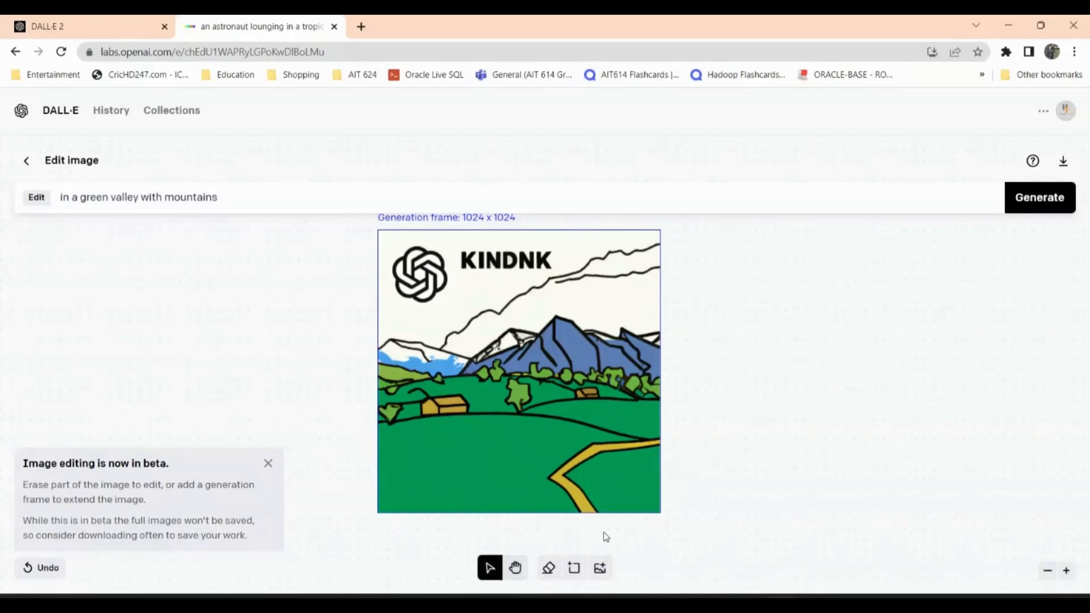
{"action": "left_click", "coordinate": [1036, 210]}
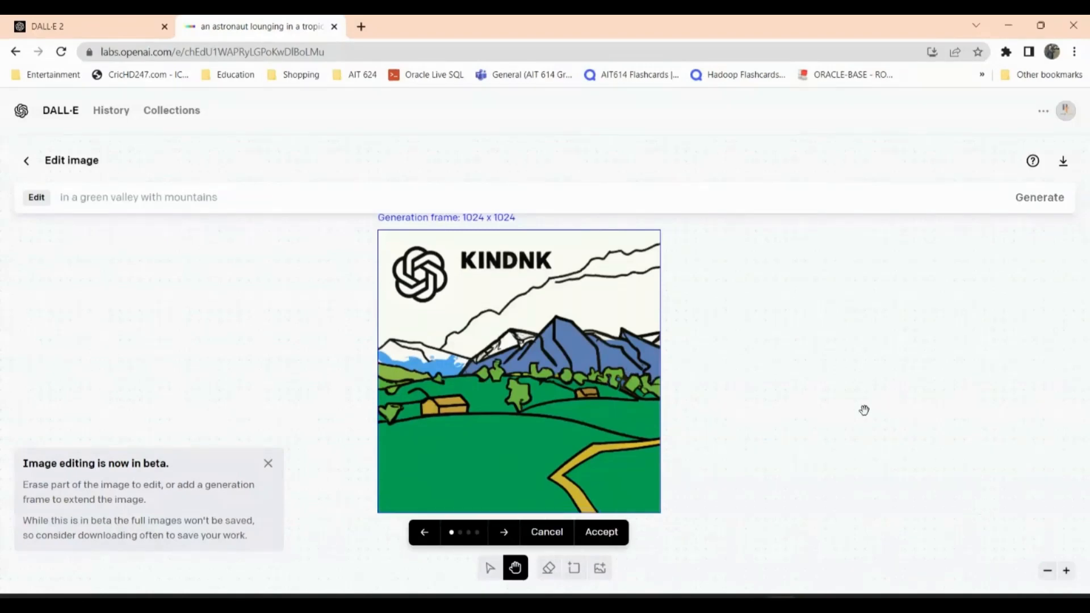
- Browse the newly generated variations of the accepted valley image through to the fourth
{"action": "left_click", "coordinate": [505, 534]}
{"action": "left_click", "coordinate": [506, 534]}
{"action": "scroll", "coordinate": [869, 421], "scroll_direction": "up", "scroll_amount": 5}
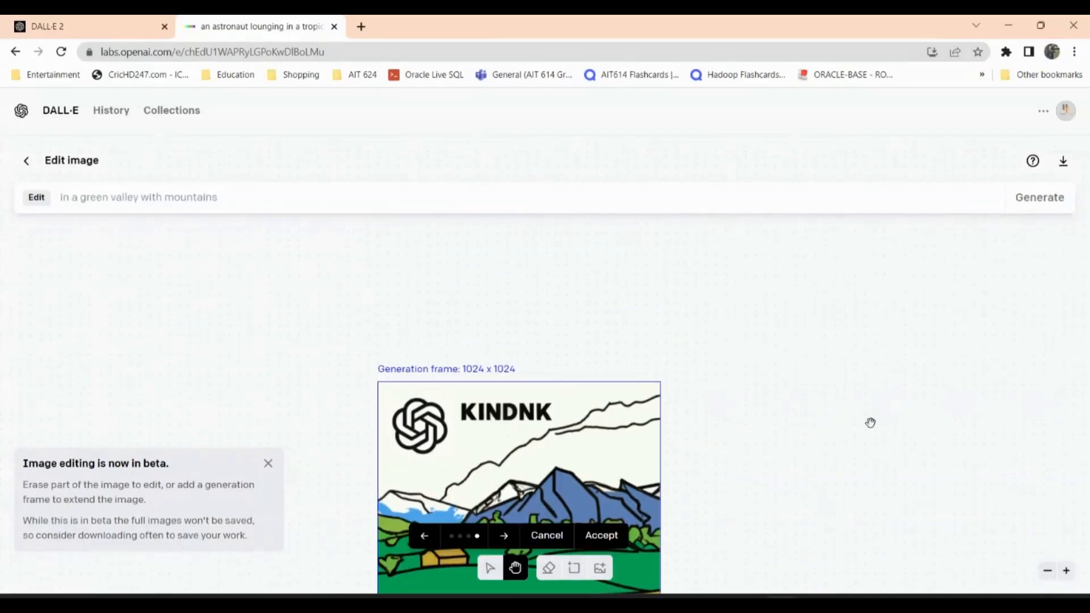
{"action": "scroll", "coordinate": [870, 423], "scroll_direction": "down", "scroll_amount": 5}
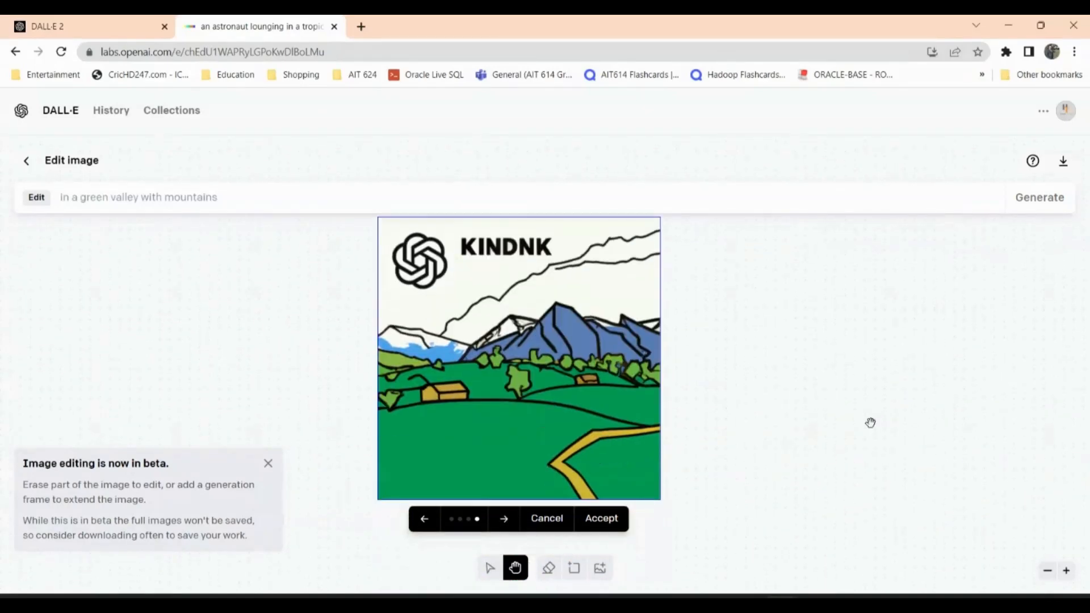
{"action": "scroll", "coordinate": [870, 423], "scroll_direction": "up", "scroll_amount": 1}
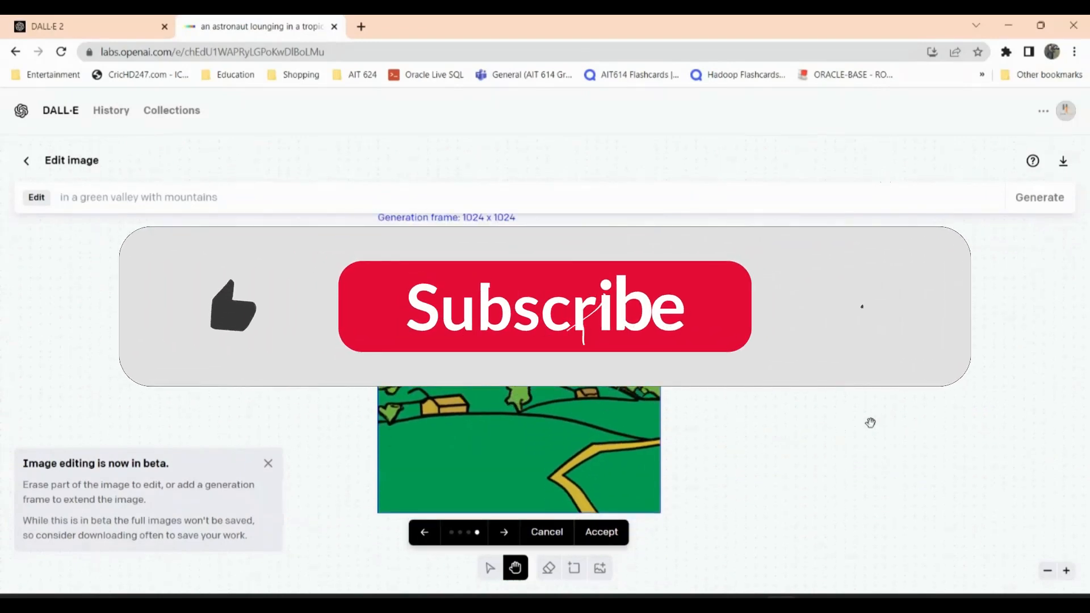
{"action": "scroll", "coordinate": [870, 422], "scroll_direction": "down", "scroll_amount": 1}
{"action": "scroll", "coordinate": [870, 423], "scroll_direction": "up", "scroll_amount": 1}
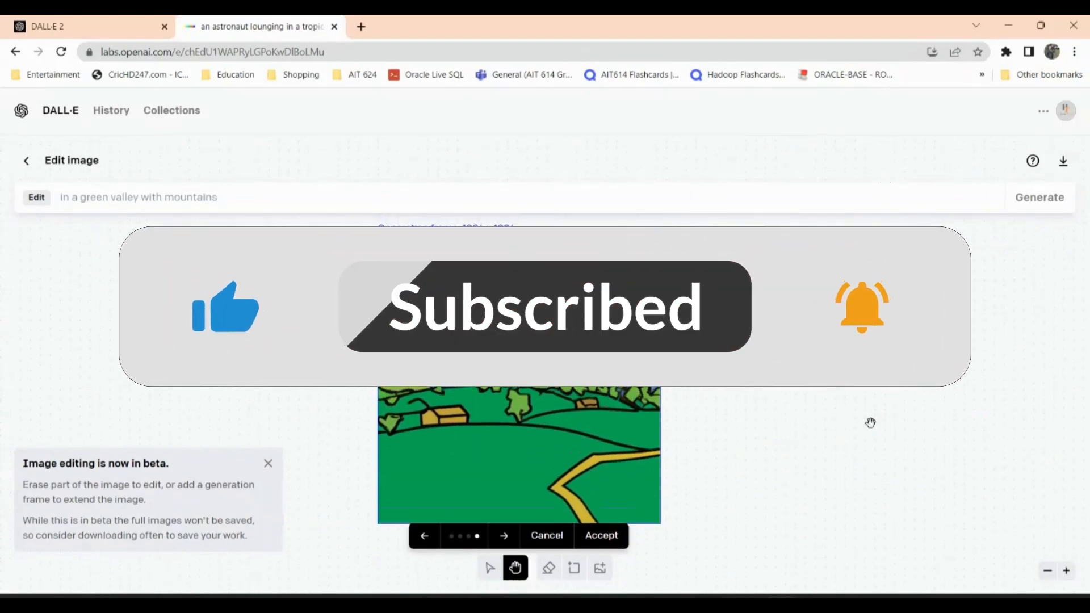